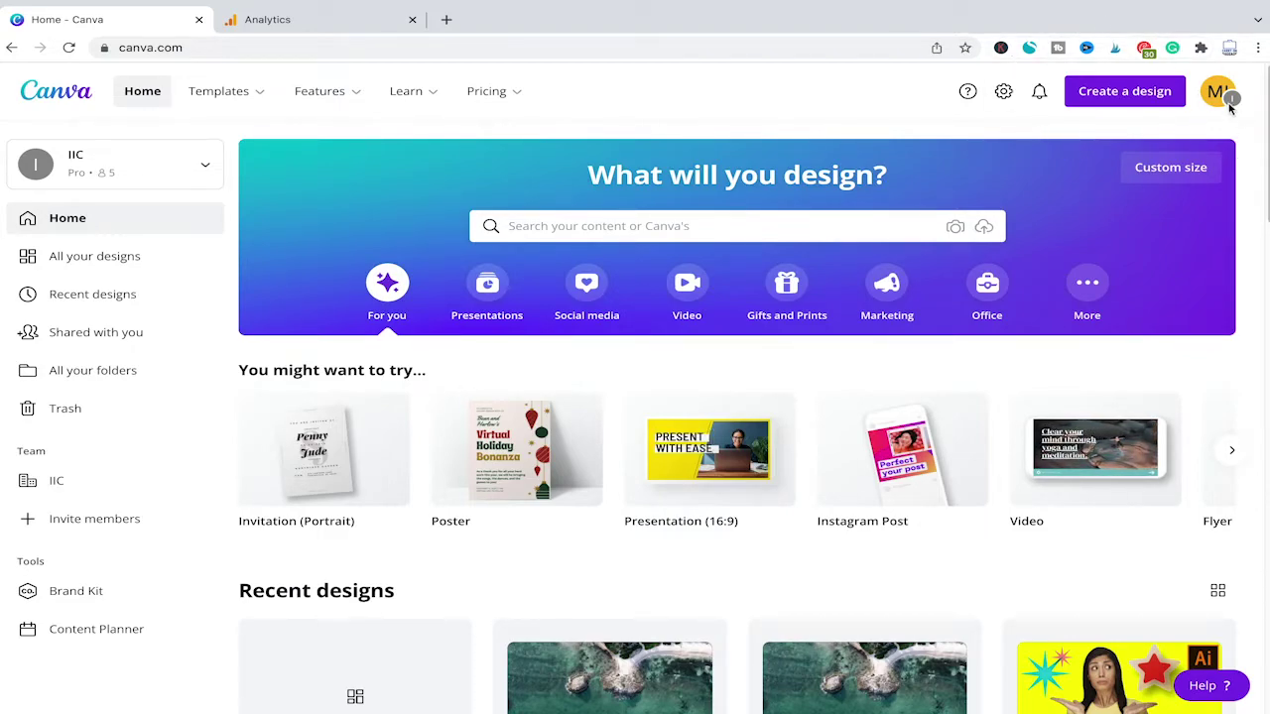
Step: Start a new blank Video design from the Create a design list
{"action": "left_click", "coordinate": [1146, 94]}
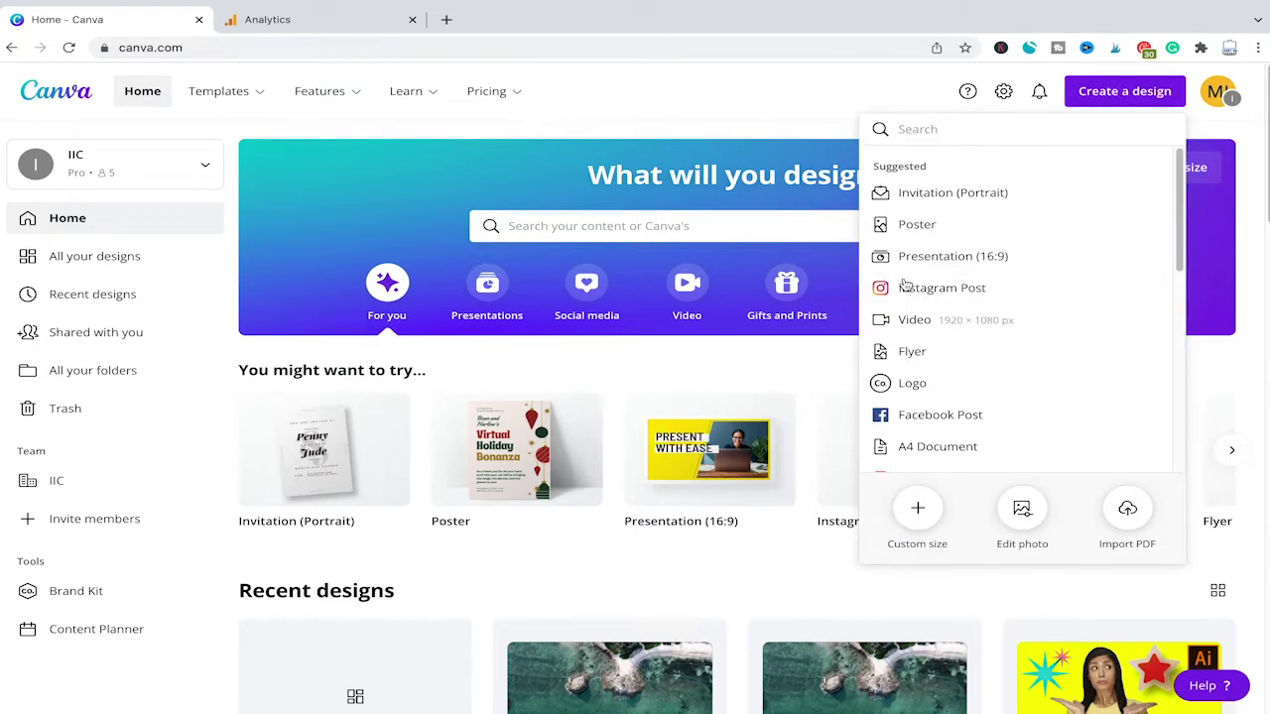
{"action": "left_click", "coordinate": [947, 328]}
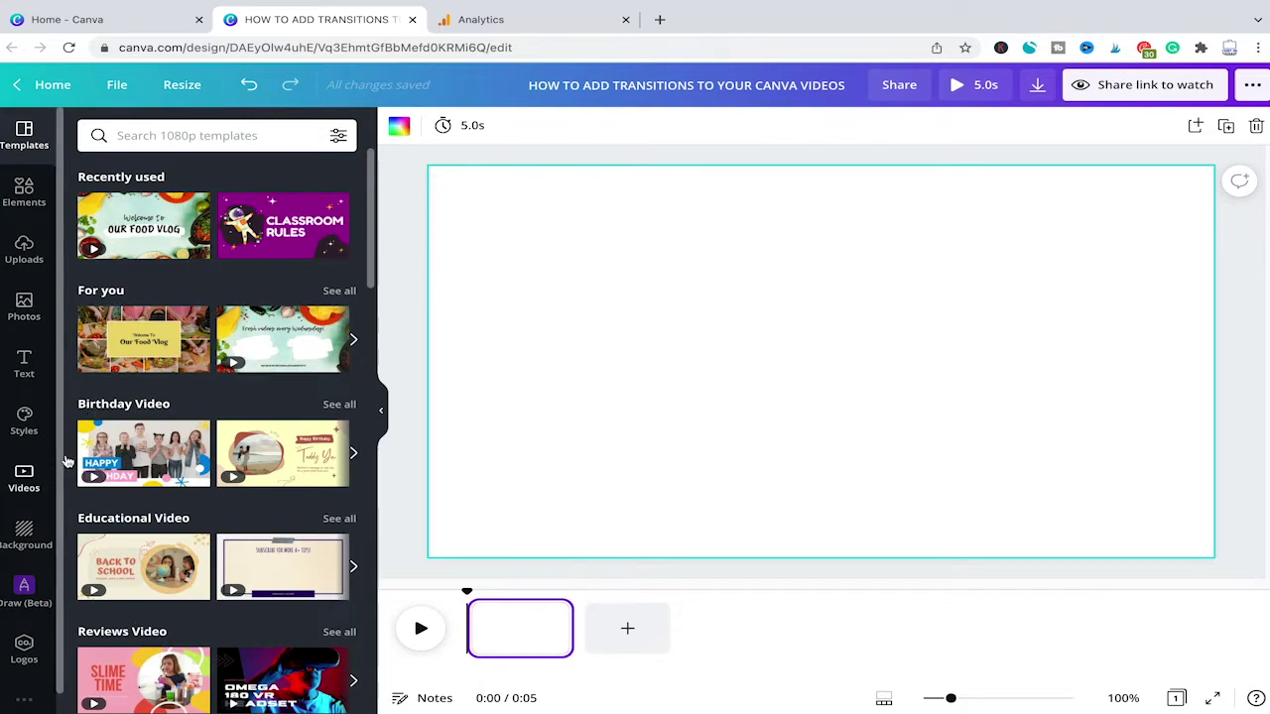
Step: Place the cat-in-hands stock clip from Recently used videos on the first page
{"action": "left_click", "coordinate": [24, 476]}
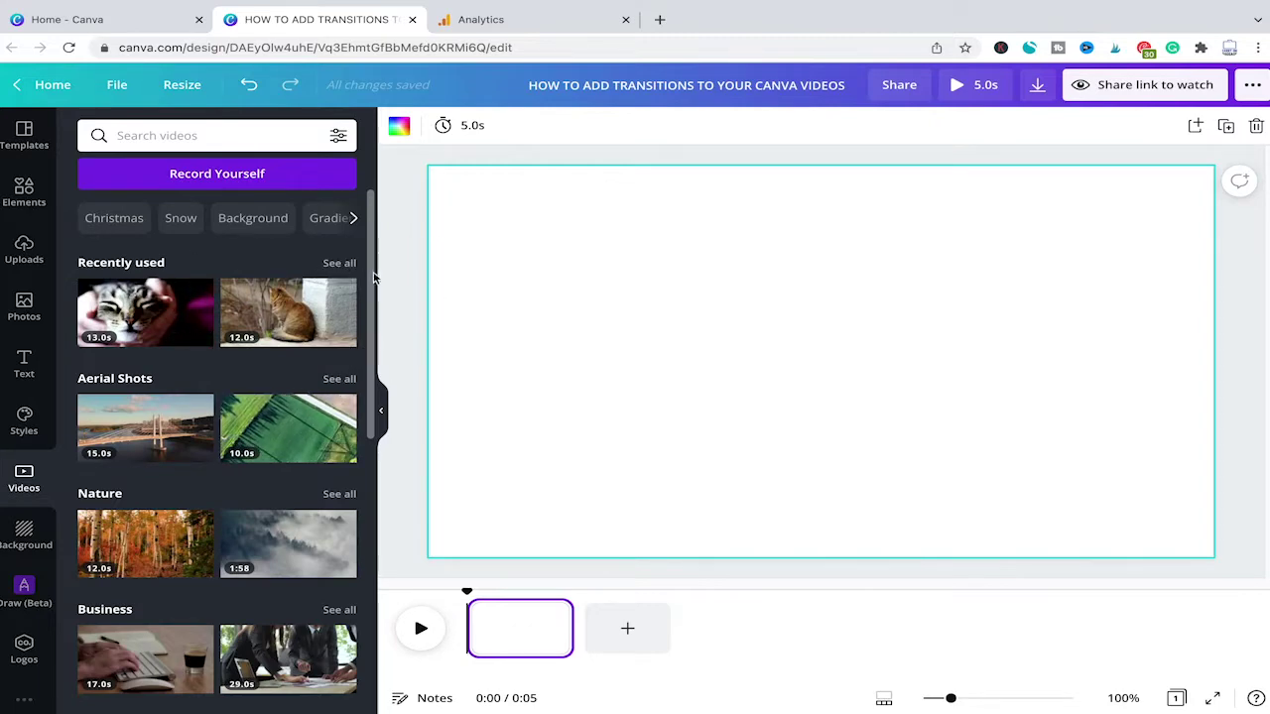
{"action": "left_click", "coordinate": [338, 263]}
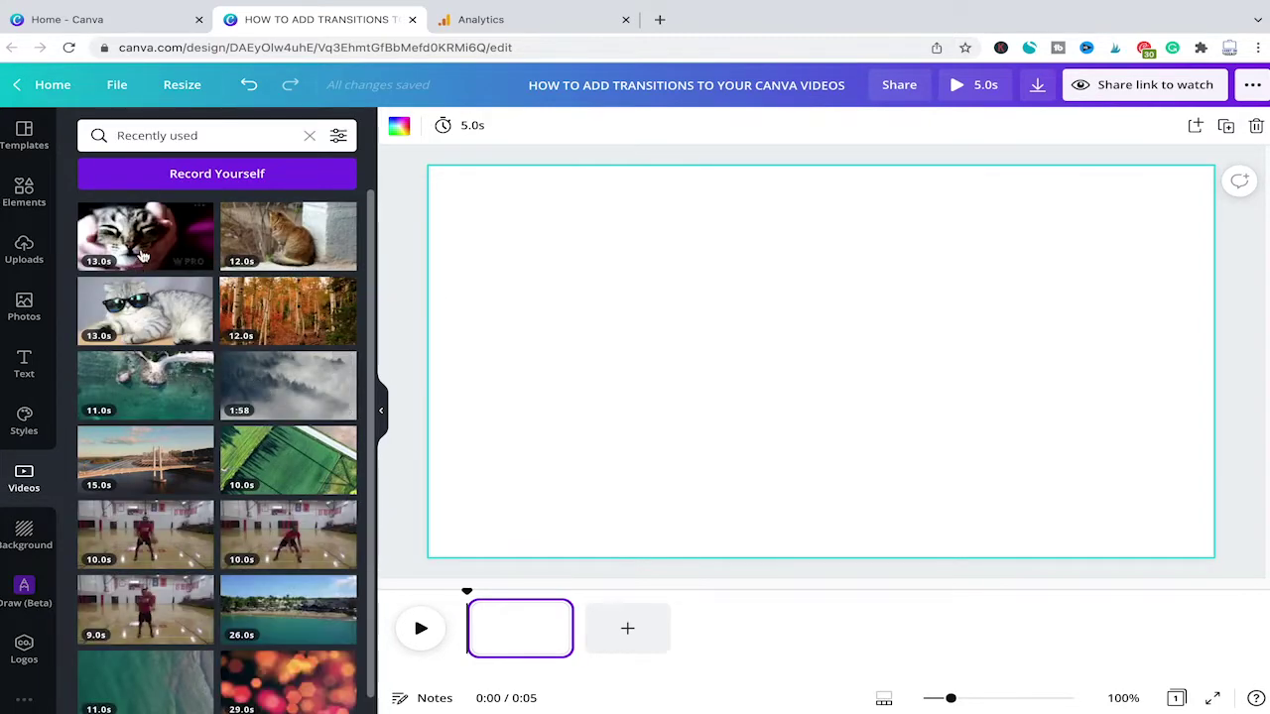
{"action": "mouse_move", "coordinate": [146, 238]}
{"action": "left_mouse_down"}
{"action": "mouse_move", "coordinate": [443, 266]}
{"action": "mouse_move", "coordinate": [430, 266]}
{"action": "left_mouse_up"}
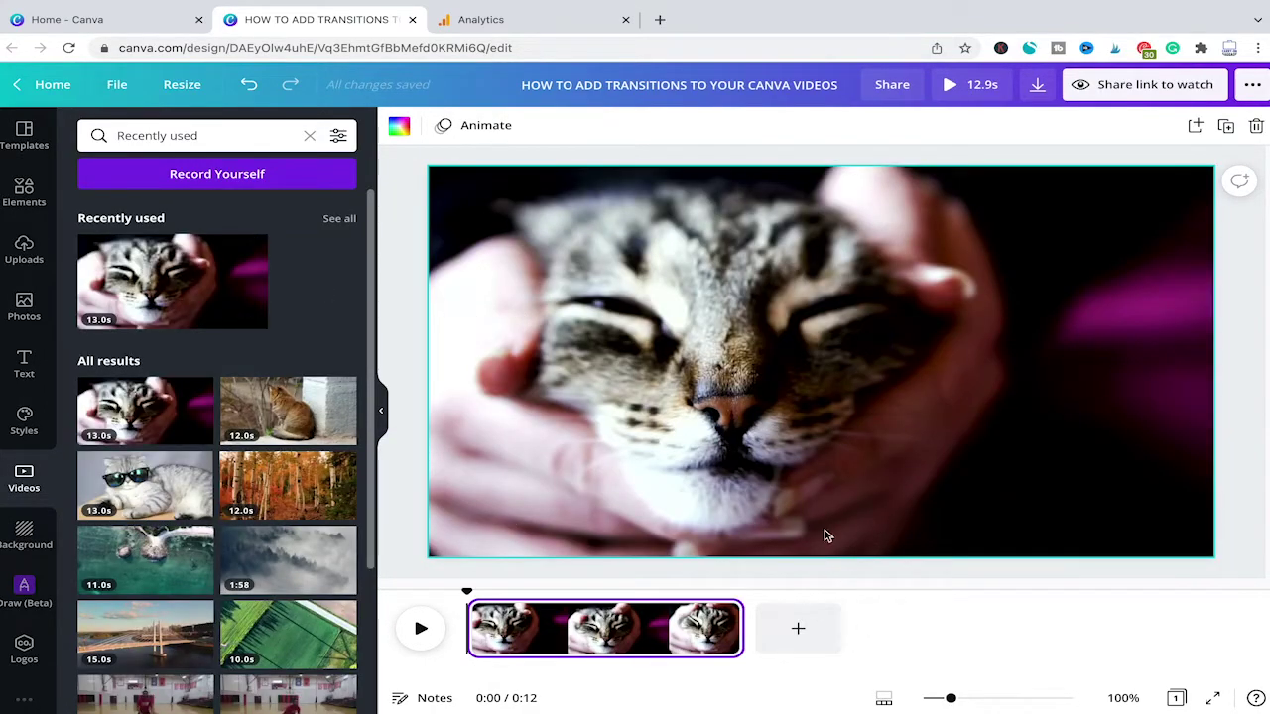
Step: Add two pages: the sitting cat clip as page-2 background, the sunglasses cat on page 3
{"action": "left_click", "coordinate": [798, 631]}
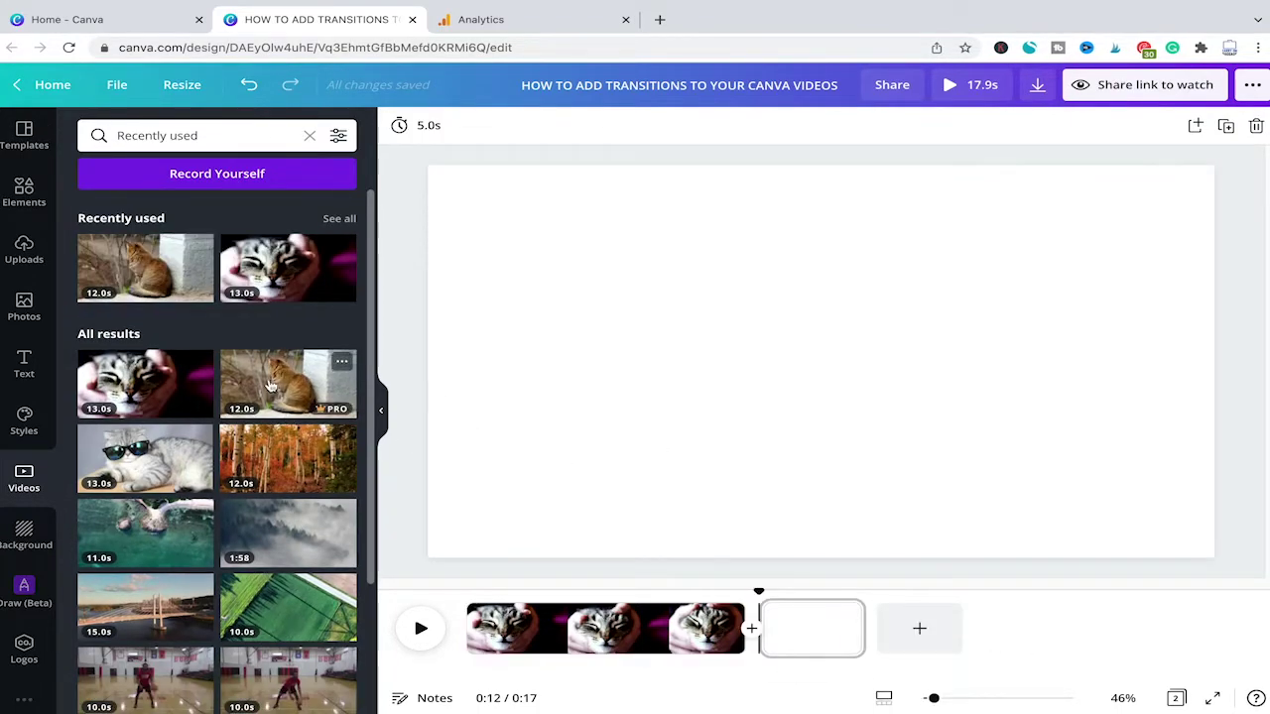
{"action": "mouse_move", "coordinate": [271, 385]}
{"action": "left_mouse_down"}
{"action": "mouse_move", "coordinate": [638, 292]}
{"action": "mouse_move", "coordinate": [586, 254]}
{"action": "mouse_move", "coordinate": [543, 255]}
{"action": "left_mouse_up"}
{"action": "right_click", "coordinate": [645, 270]}
{"action": "left_click", "coordinate": [751, 615]}
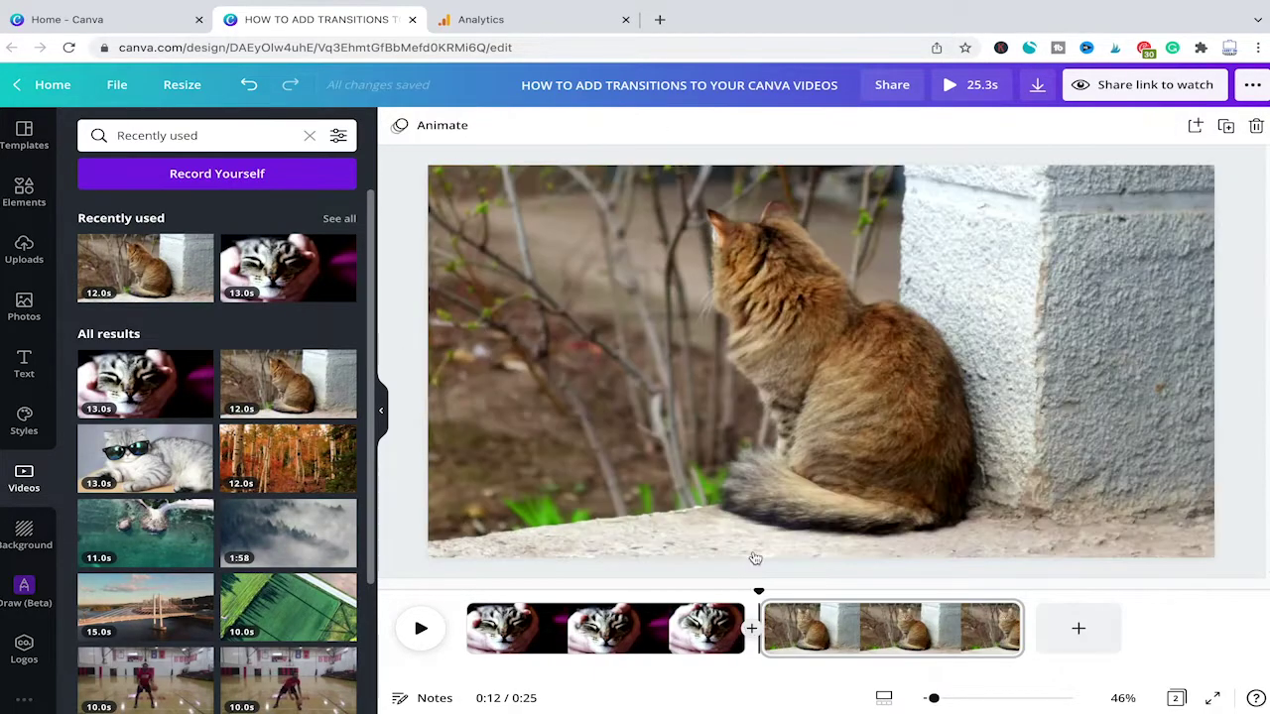
{"action": "left_click", "coordinate": [1078, 629]}
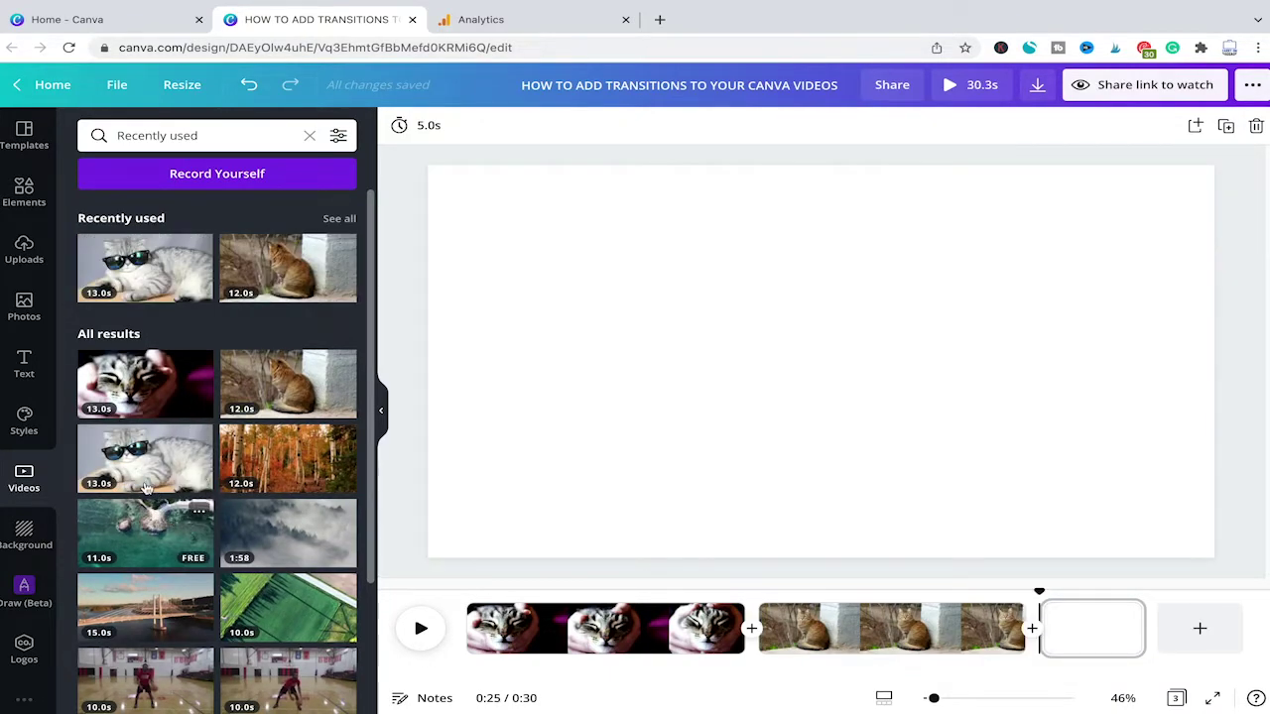
{"action": "mouse_move", "coordinate": [149, 486]}
{"action": "left_mouse_down"}
{"action": "mouse_move", "coordinate": [616, 288]}
{"action": "mouse_move", "coordinate": [583, 283]}
{"action": "mouse_move", "coordinate": [605, 305]}
{"action": "left_mouse_up"}
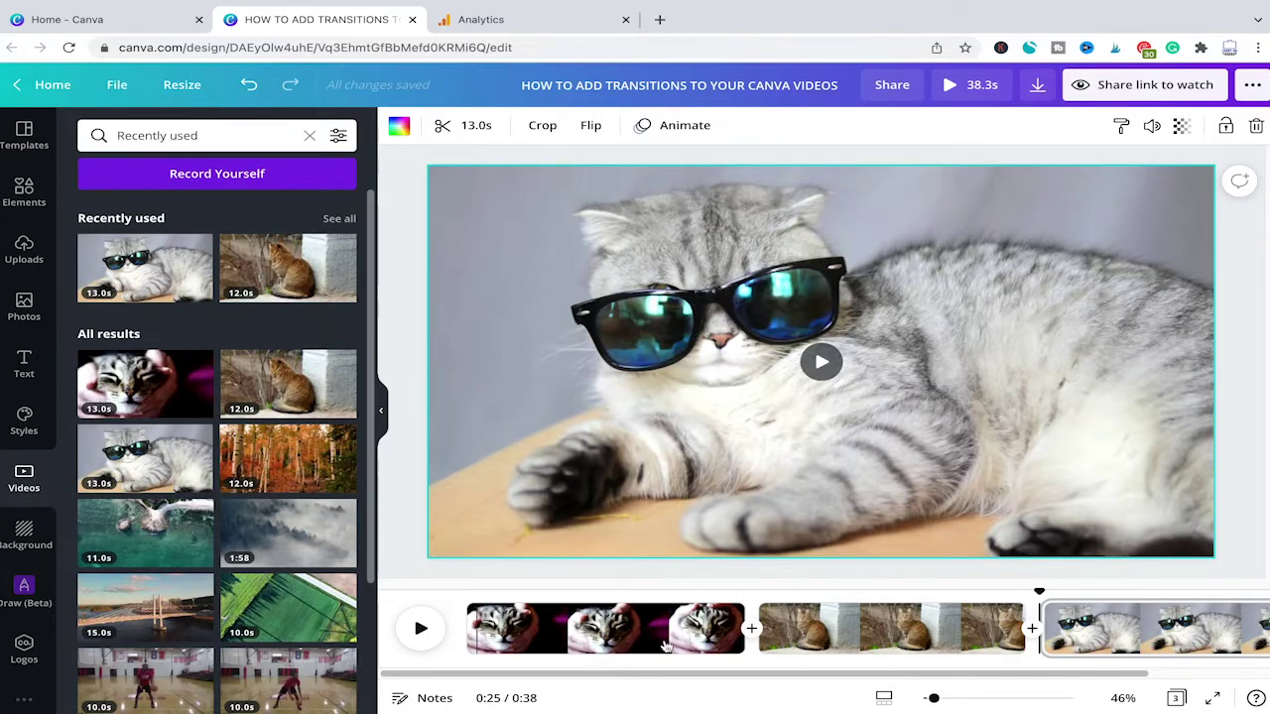
{"action": "mouse_move", "coordinate": [675, 628]}
{"action": "mouse_move", "coordinate": [605, 628]}
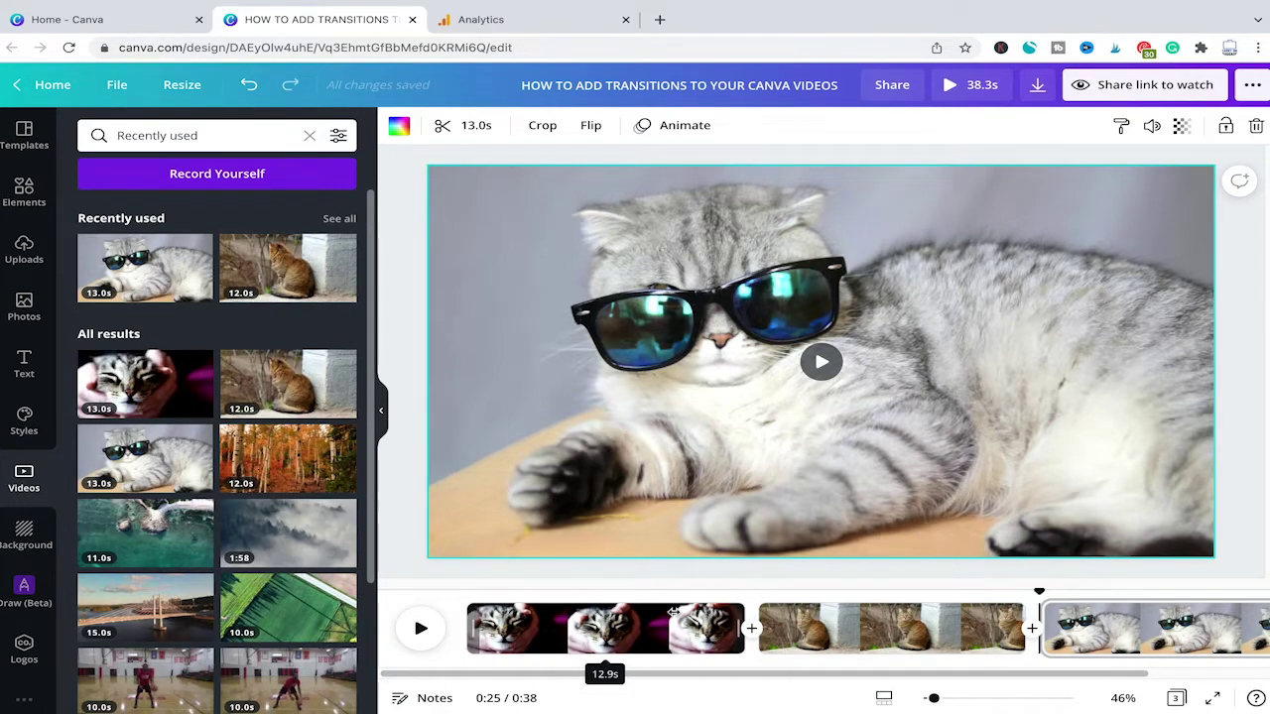
Step: Trim the cat-in-hands, sitting cat and sunglasses cat clips to about 5 seconds each
{"action": "left_click_drag", "start_coordinate": [742, 627], "coordinate": [573, 617]}
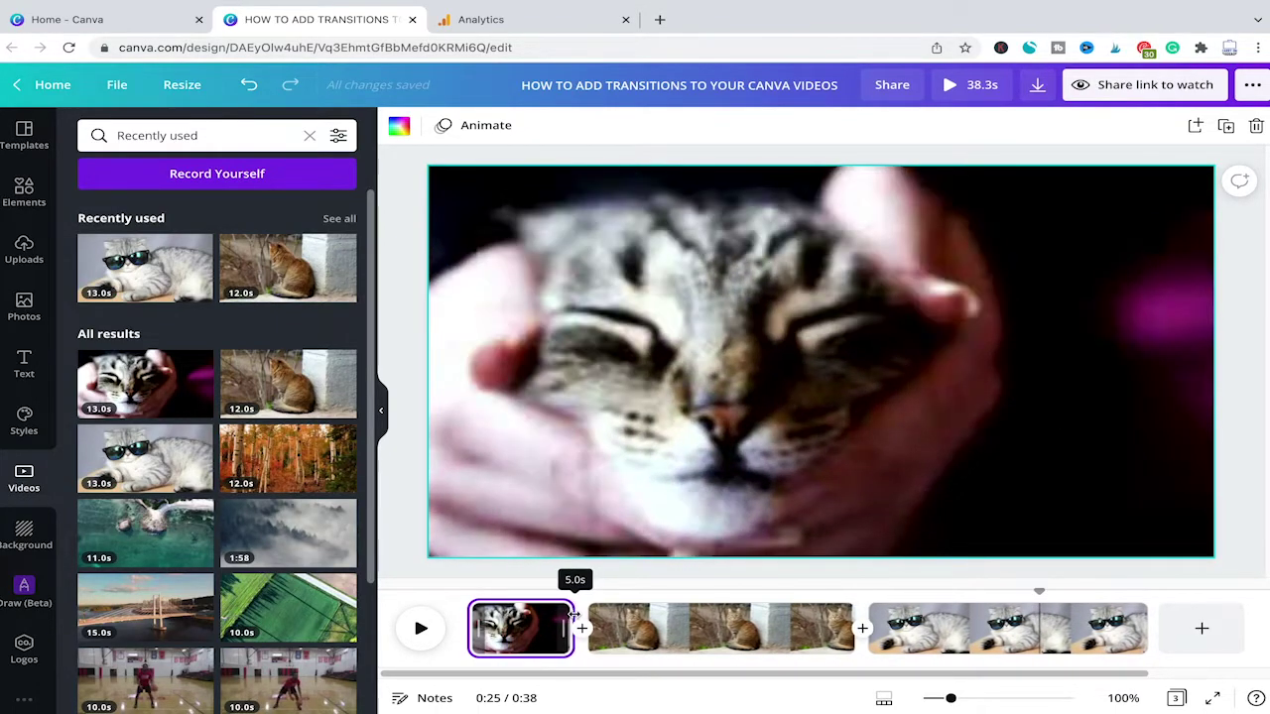
{"action": "left_click_drag", "start_coordinate": [573, 617], "coordinate": [574, 617]}
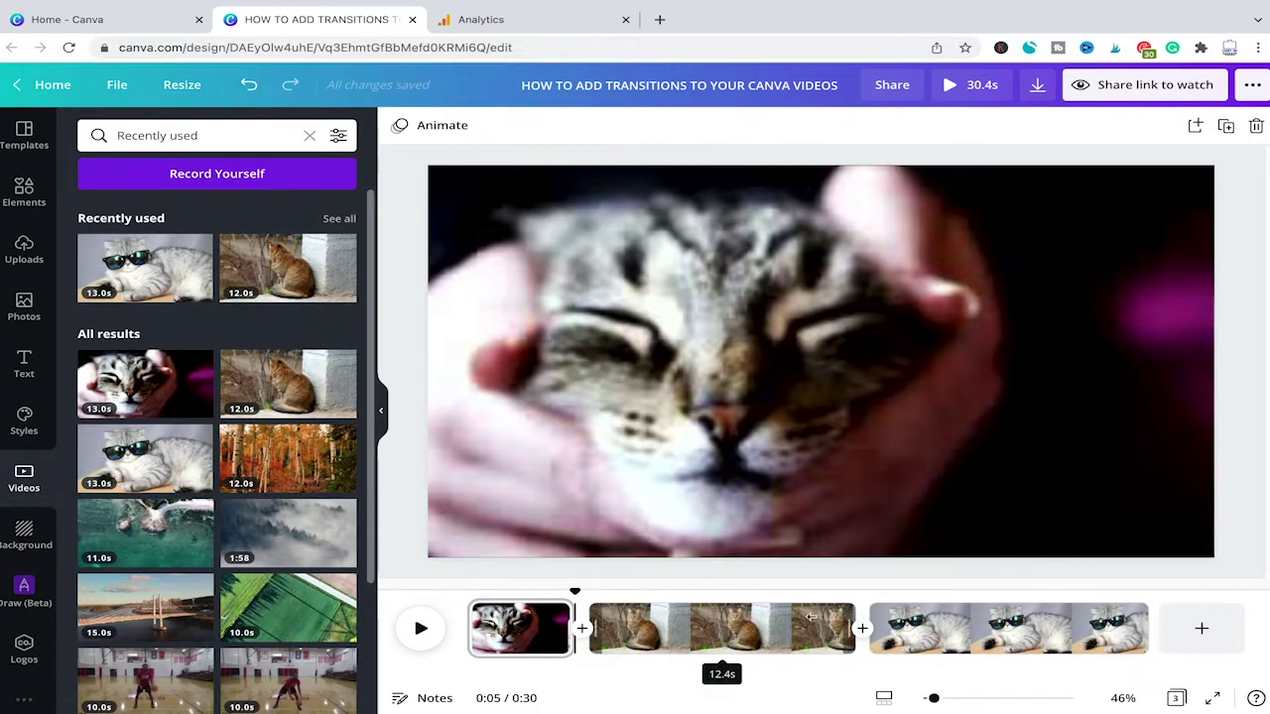
{"action": "left_click_drag", "start_coordinate": [800, 617], "coordinate": [694, 617]}
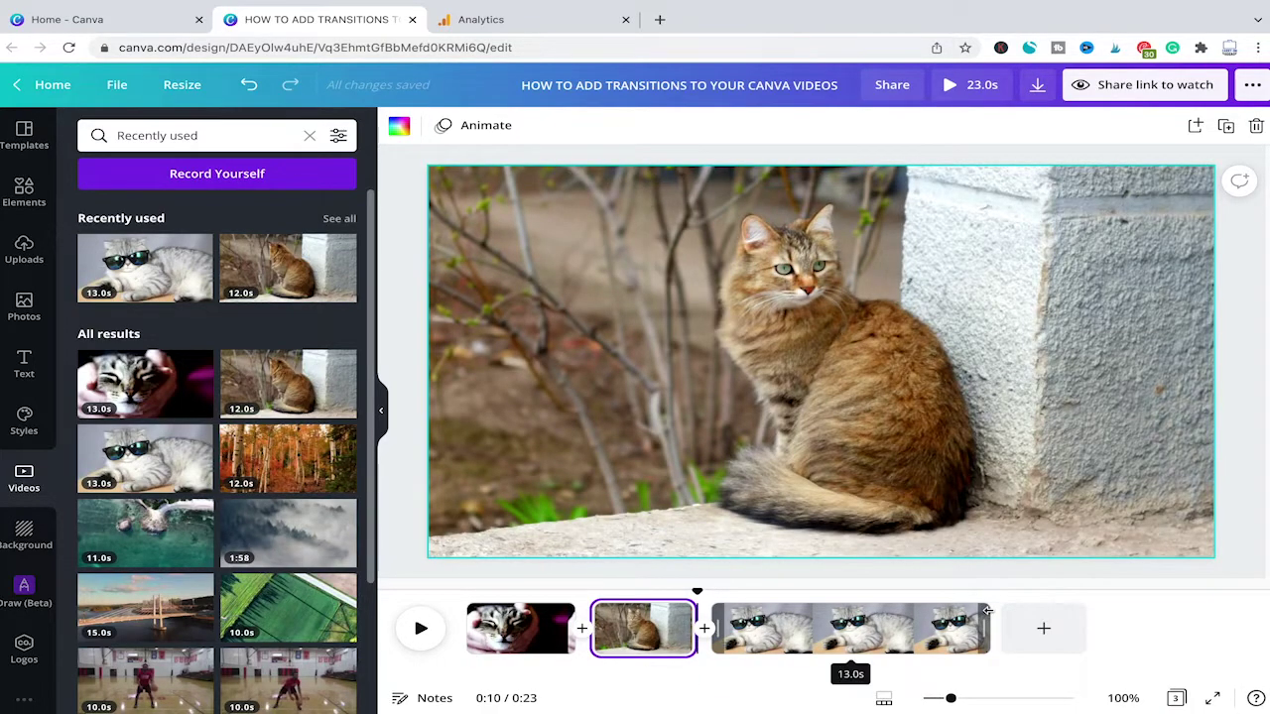
{"action": "left_click_drag", "start_coordinate": [987, 617], "coordinate": [820, 617]}
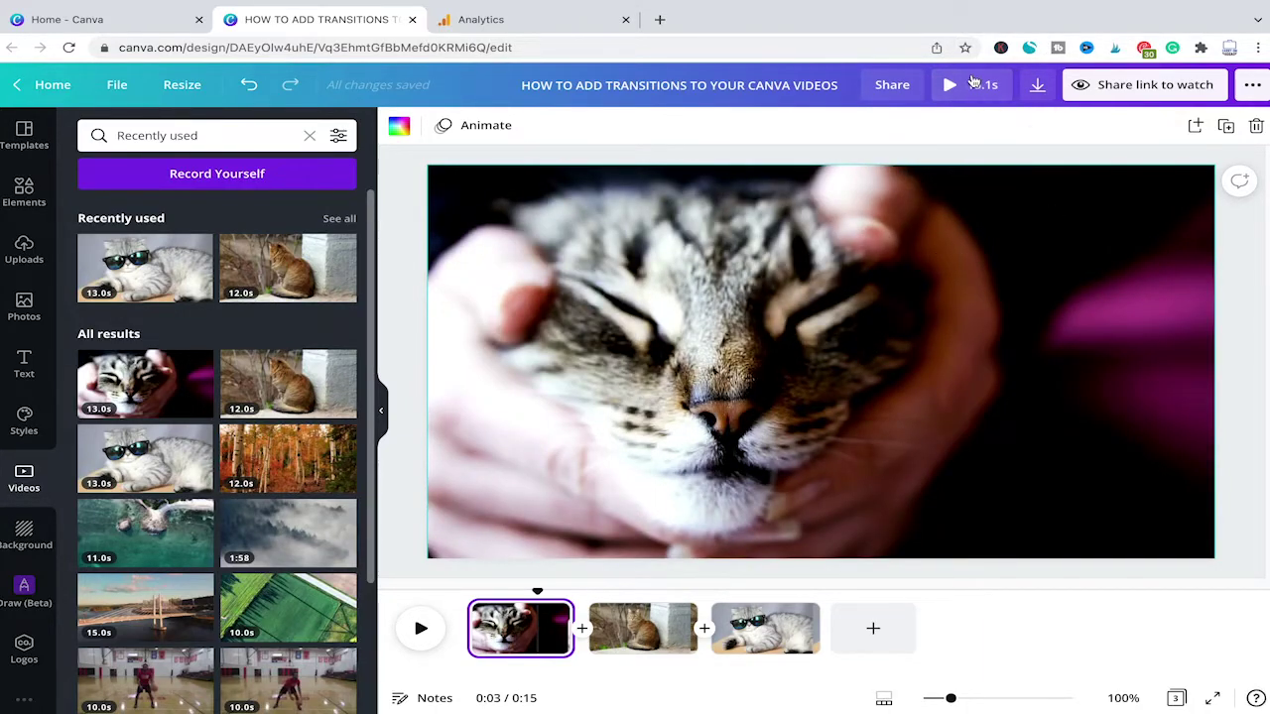
{"action": "left_click", "coordinate": [972, 83]}
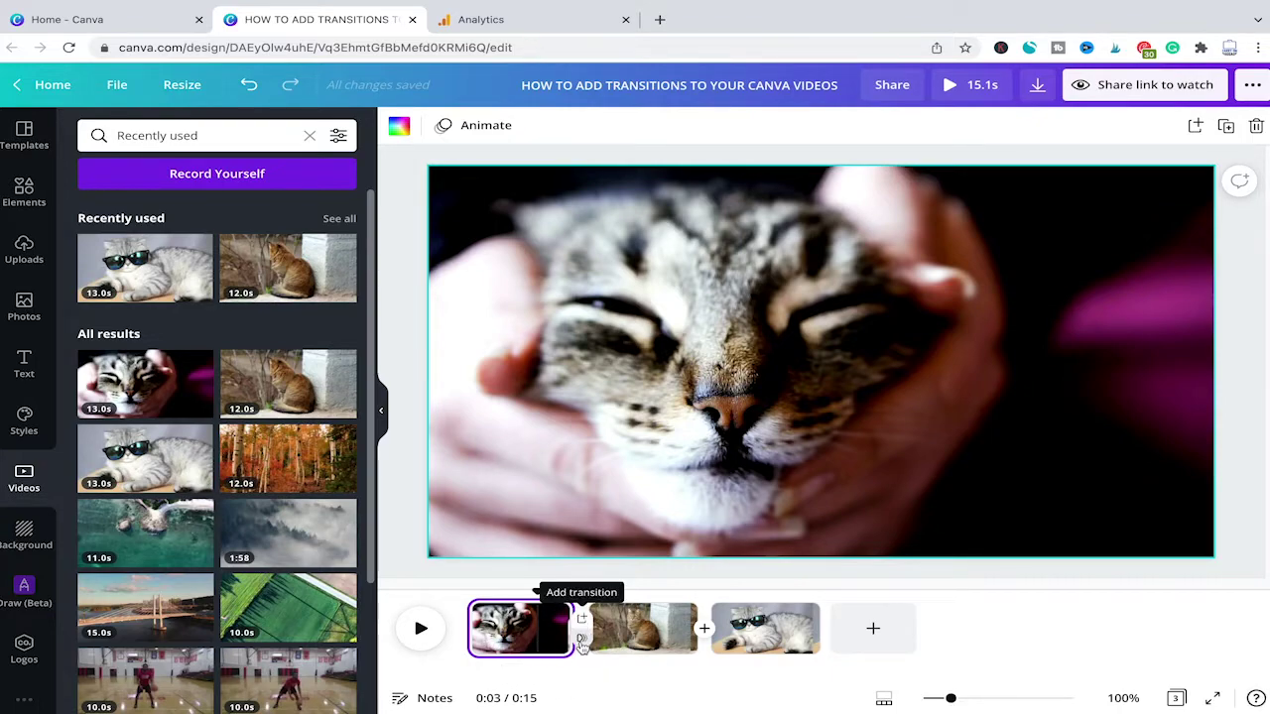
Step: Add a 0.5-second upward Slide transition between the cat-in-hands and sitting cat clips
{"action": "left_click", "coordinate": [582, 640]}
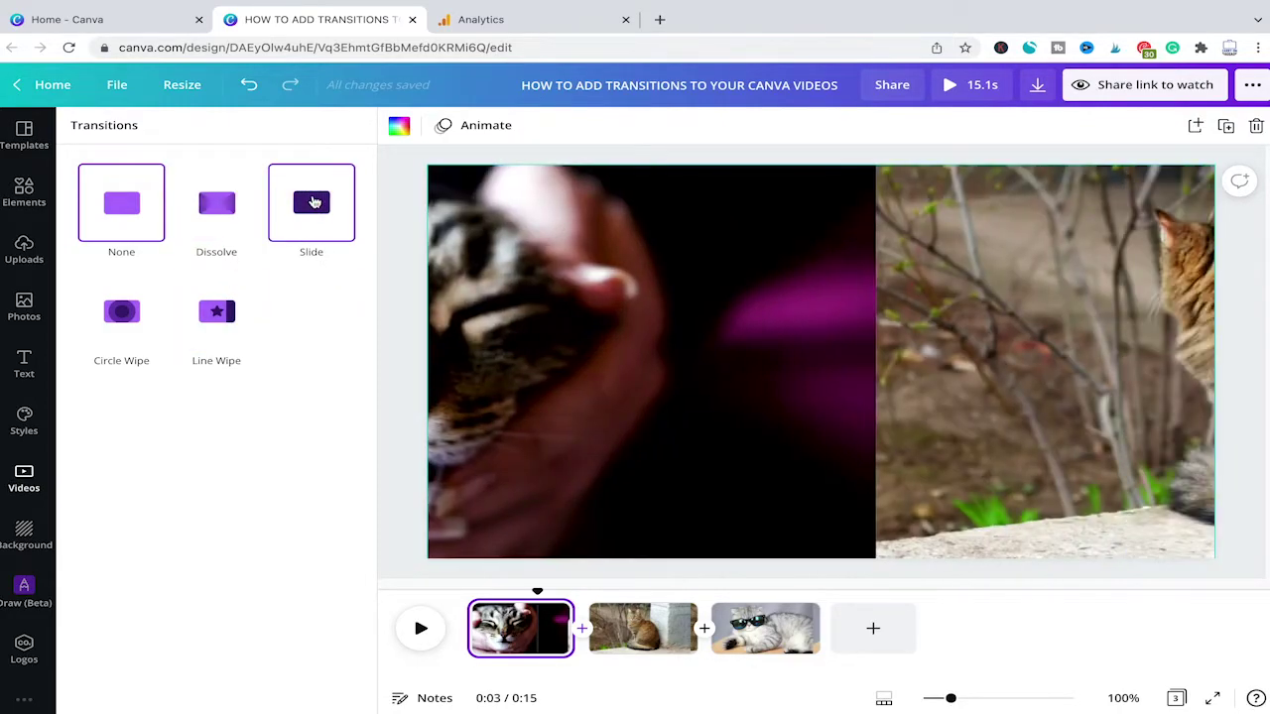
{"action": "left_click", "coordinate": [314, 203]}
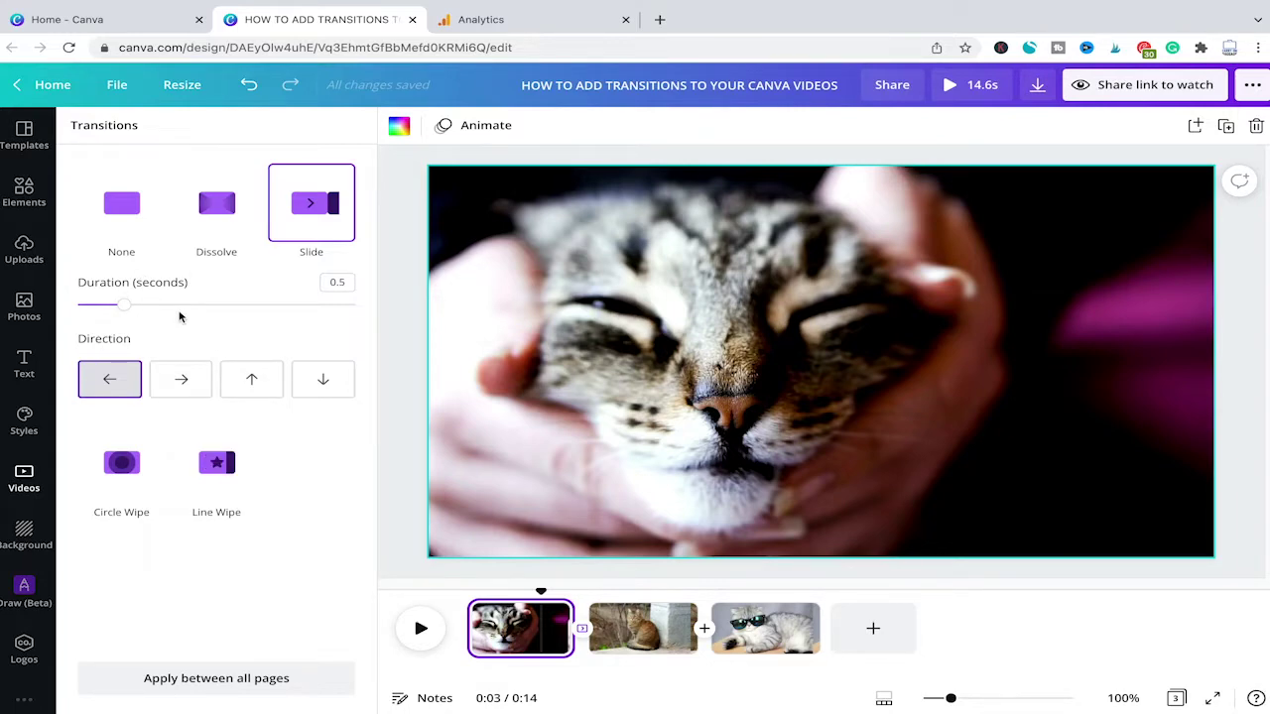
{"action": "left_click", "coordinate": [114, 382]}
{"action": "left_click", "coordinate": [253, 380]}
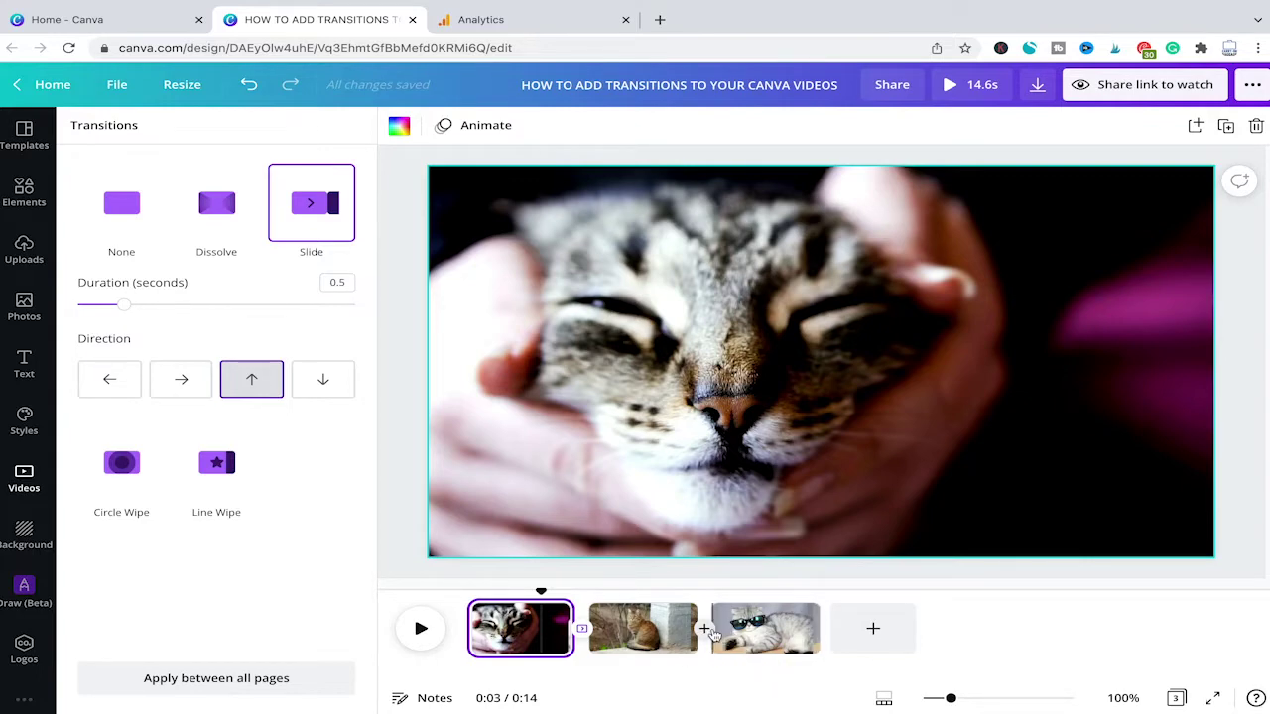
Step: Add a Circle Wipe transition with direction Out between the sitting cat and sunglasses cat clips
{"action": "mouse_move", "coordinate": [703, 628]}
{"action": "left_click", "coordinate": [706, 640]}
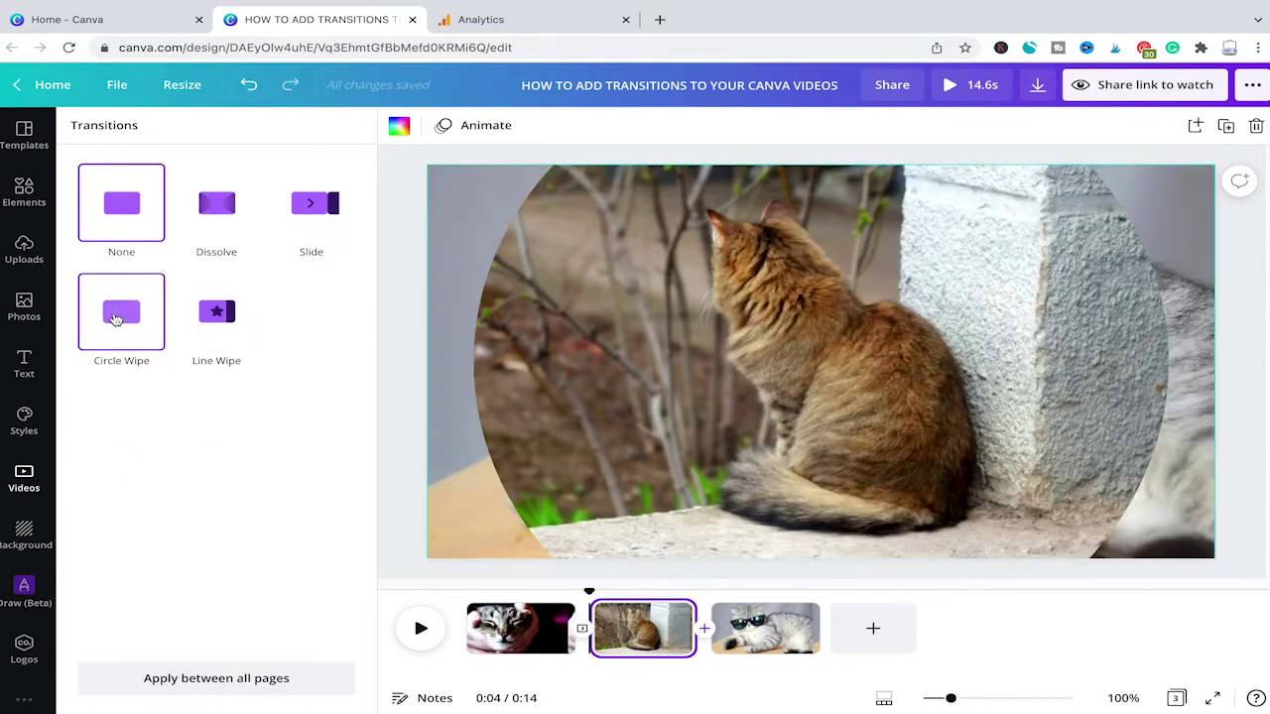
{"action": "left_click", "coordinate": [117, 317]}
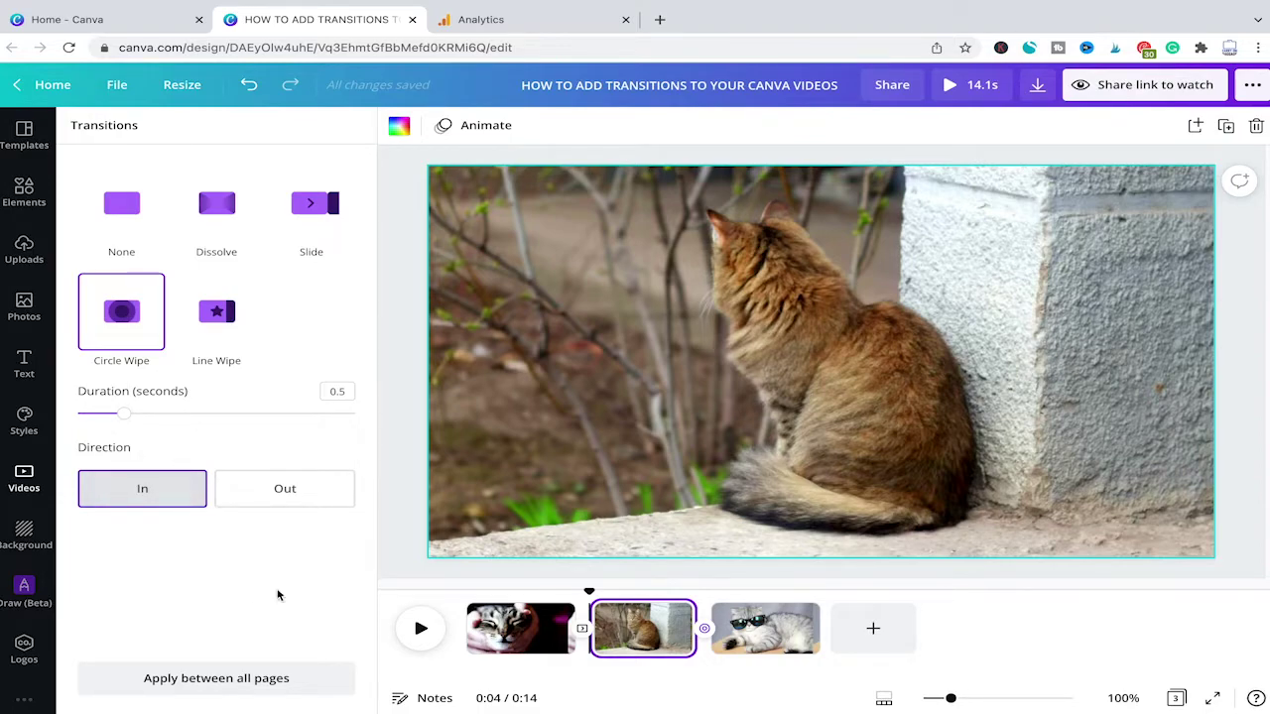
{"action": "left_click", "coordinate": [299, 487]}
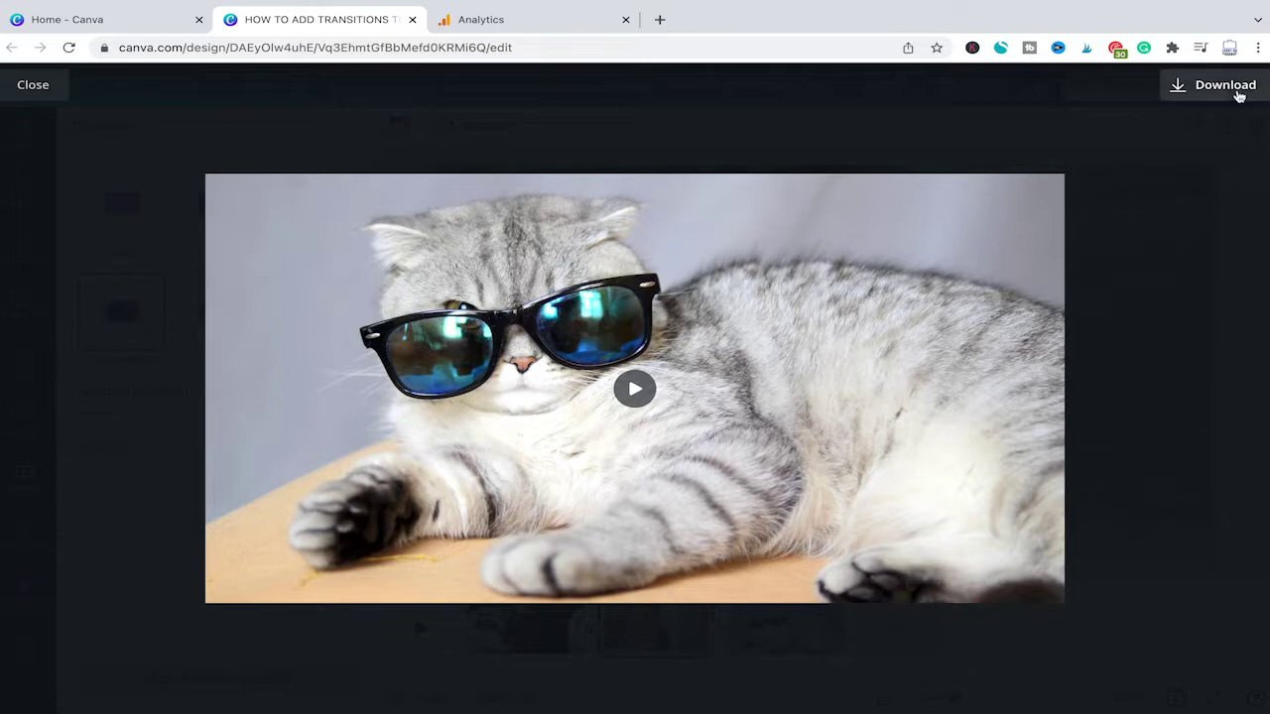
Step: Close the full-screen preview and bring up MP4 download settings for all three pages
{"action": "left_click", "coordinate": [40, 91]}
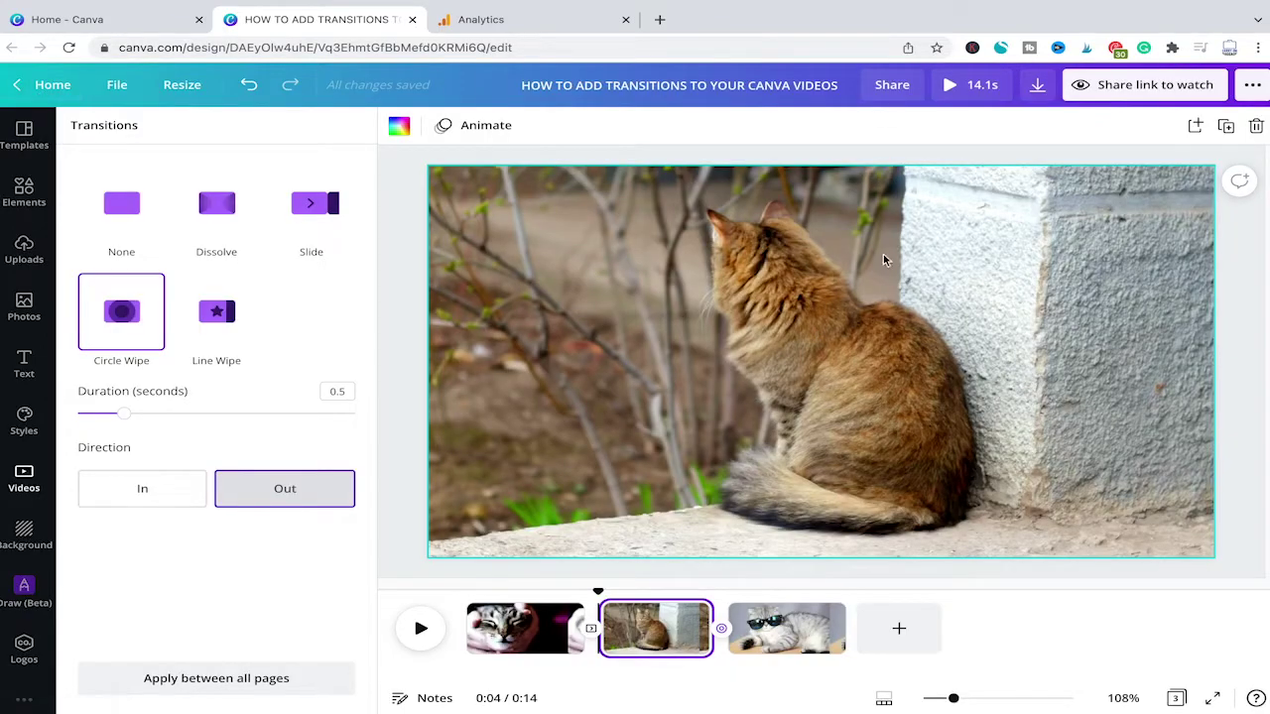
{"action": "left_click", "coordinate": [1039, 90]}
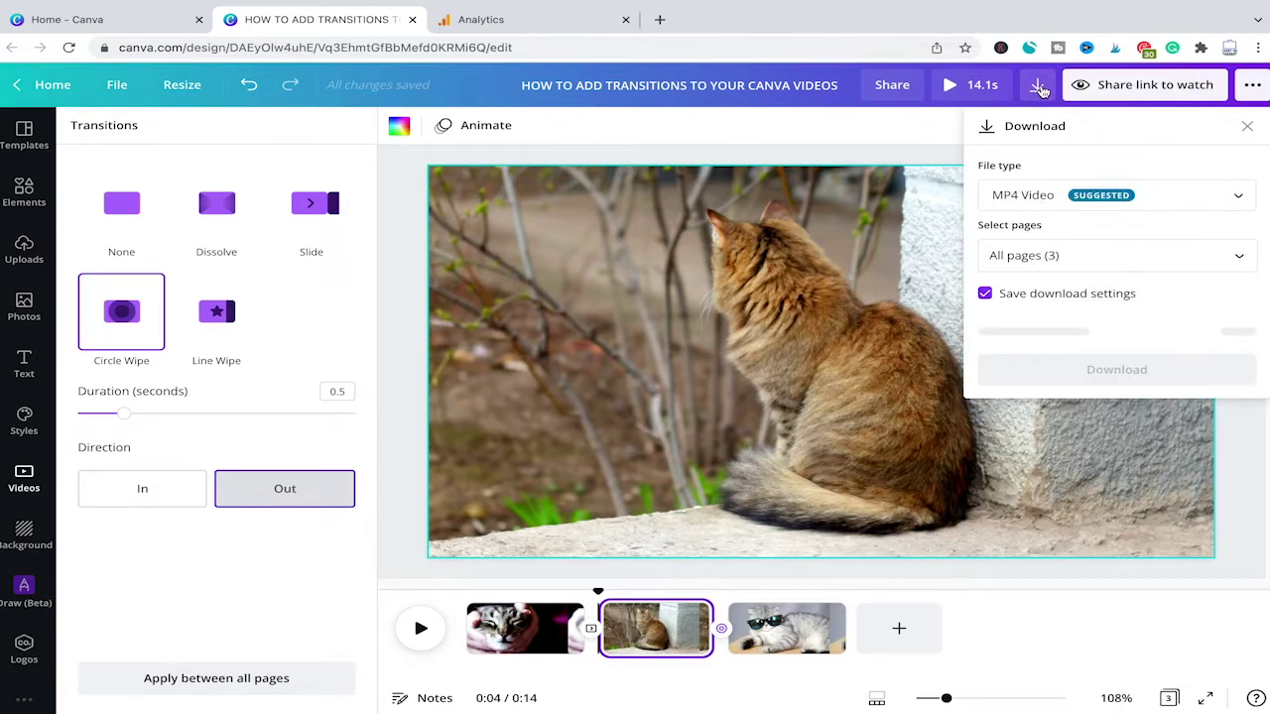